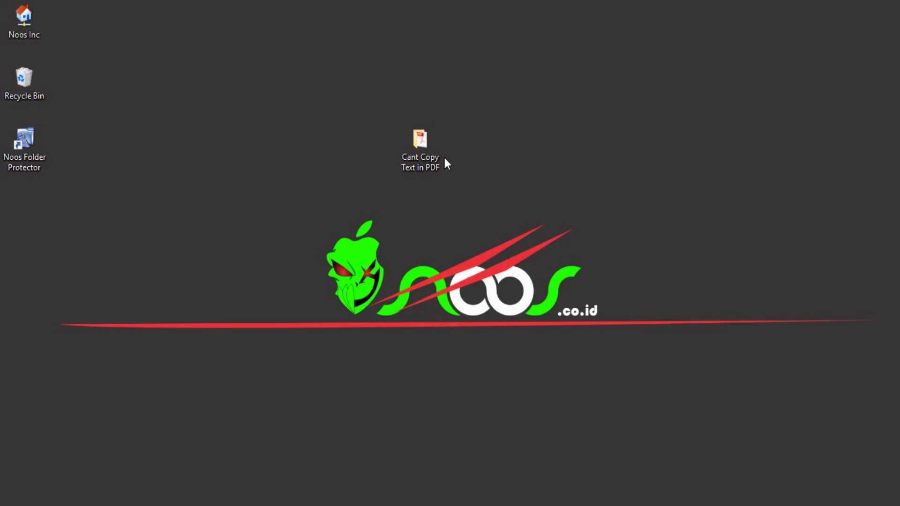
- Open the Cant Copy Text in PDF folder and bring up its PDF file's context menu
left_click(418, 141)
double_click(416, 141)
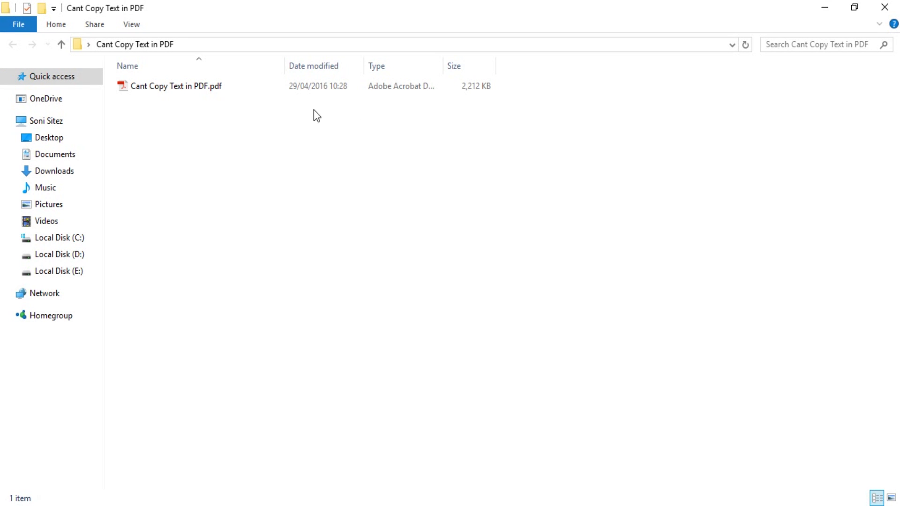
right_click(208, 91)
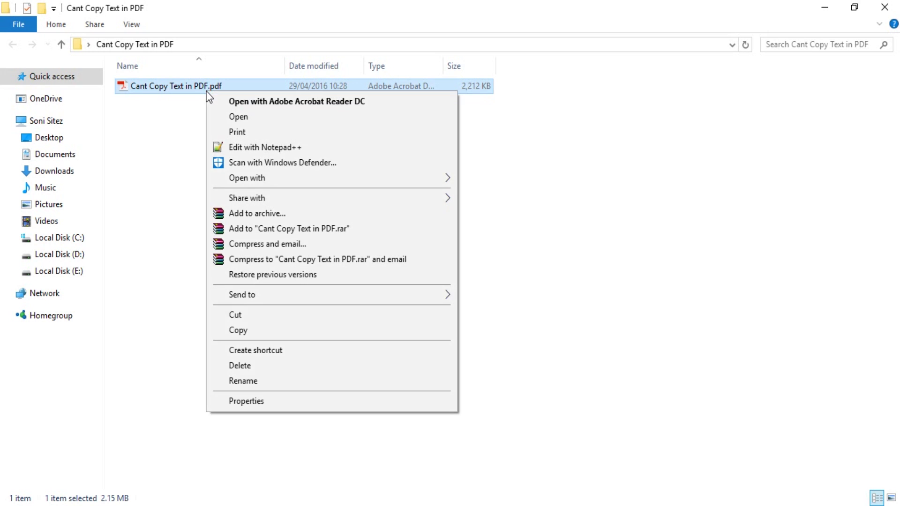
- Open the secured PDF, zoom in twice, and select lines of page 1's paragraph
left_click(244, 116)
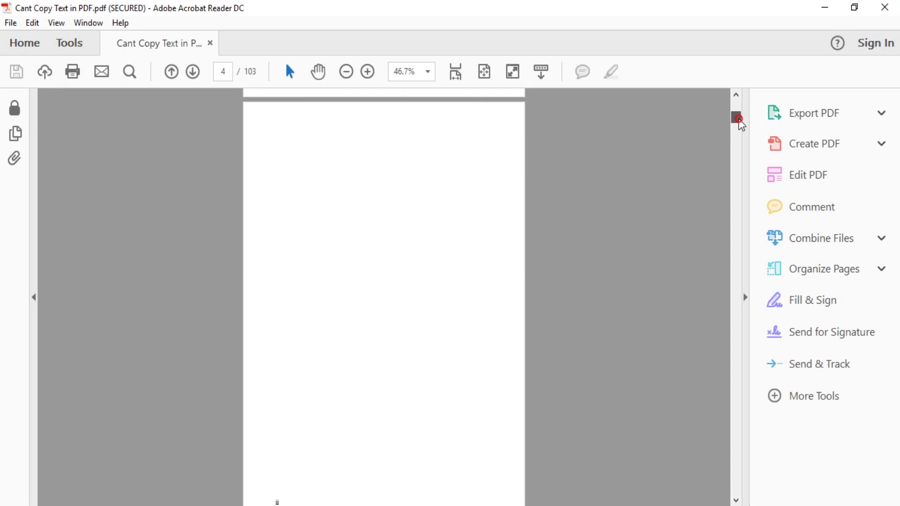
left_click_drag(739, 113, 739, 133)
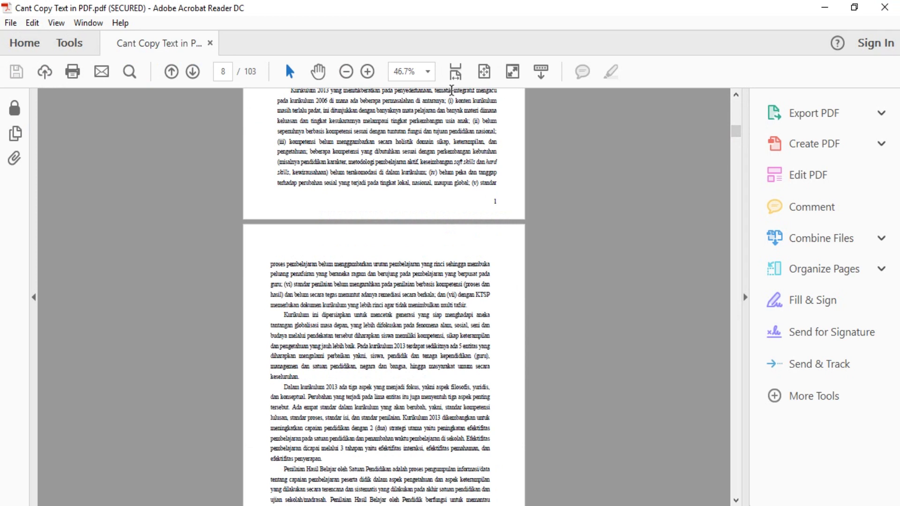
left_click(368, 70)
left_click(368, 70)
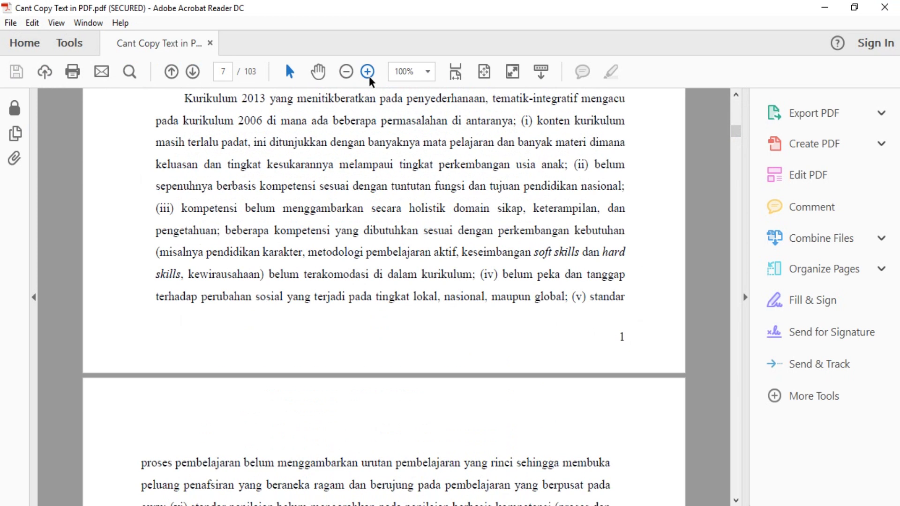
left_click(367, 71)
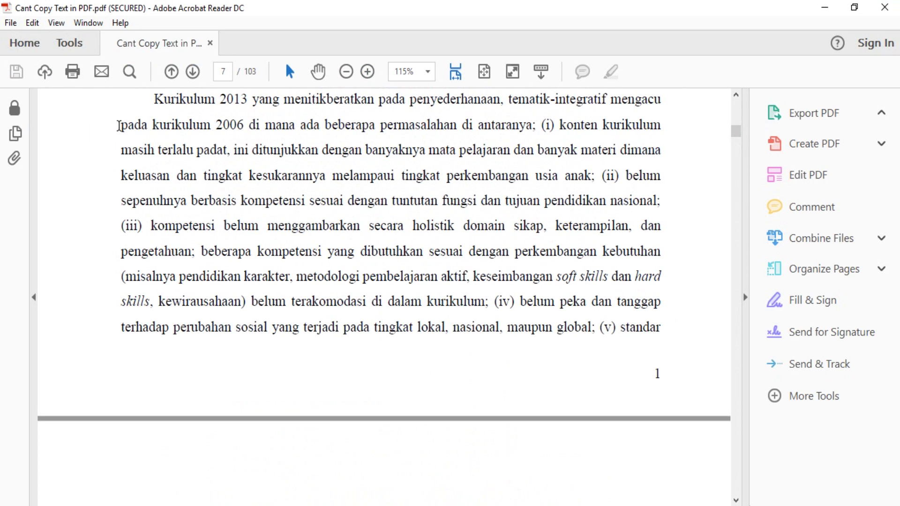
left_click_drag(120, 126, 657, 219)
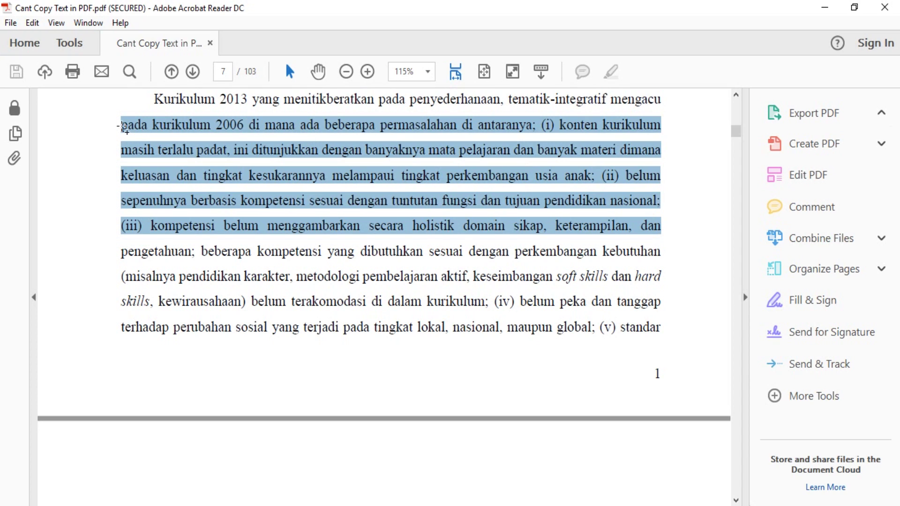
mouse_move(122, 127)
left_mouse_down()
mouse_move(231, 138)
mouse_move(124, 128)
left_mouse_up()
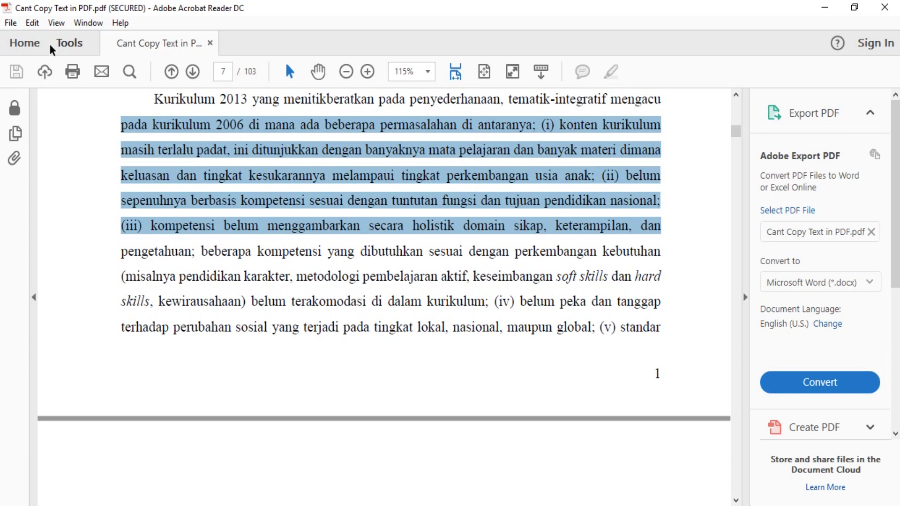
left_click(10, 23)
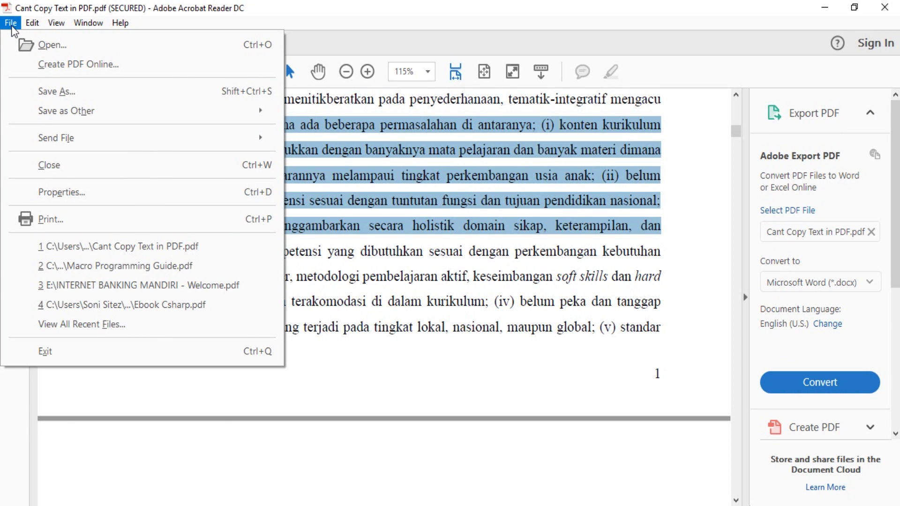
left_click(74, 193)
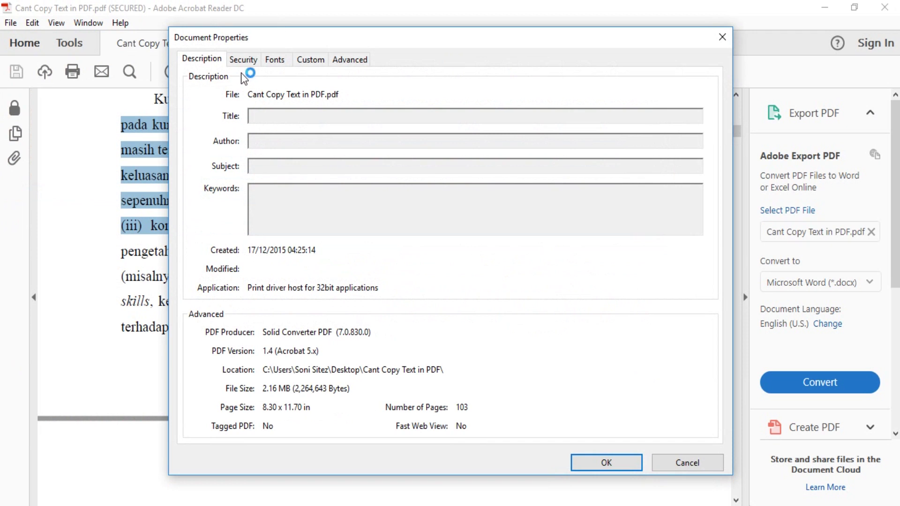
left_click(243, 59)
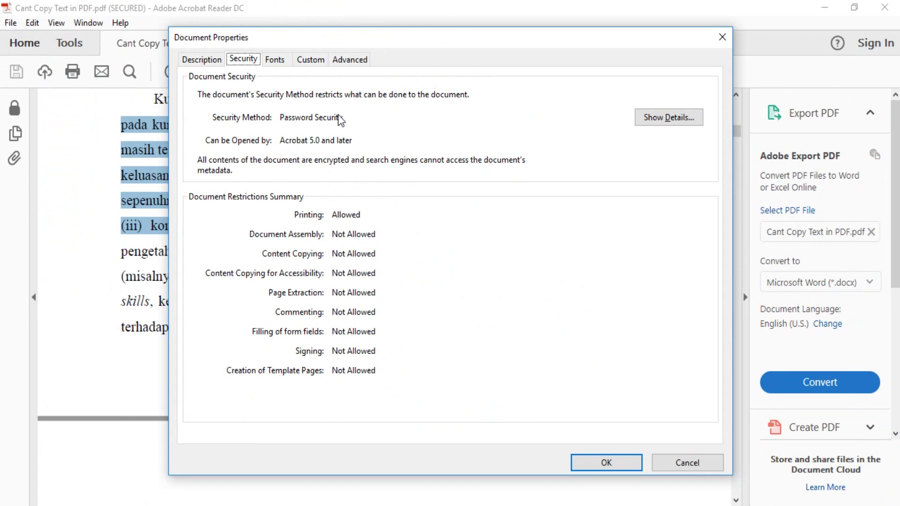
left_click(682, 462)
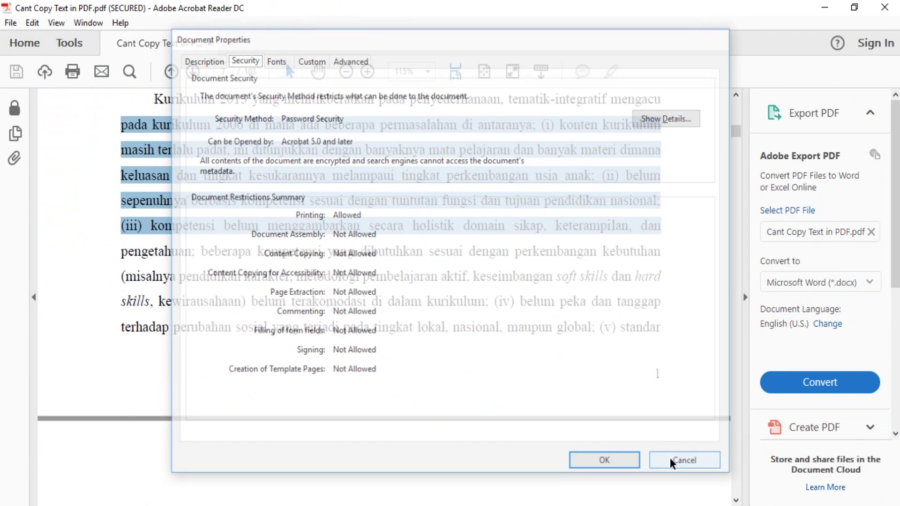
left_click(464, 223)
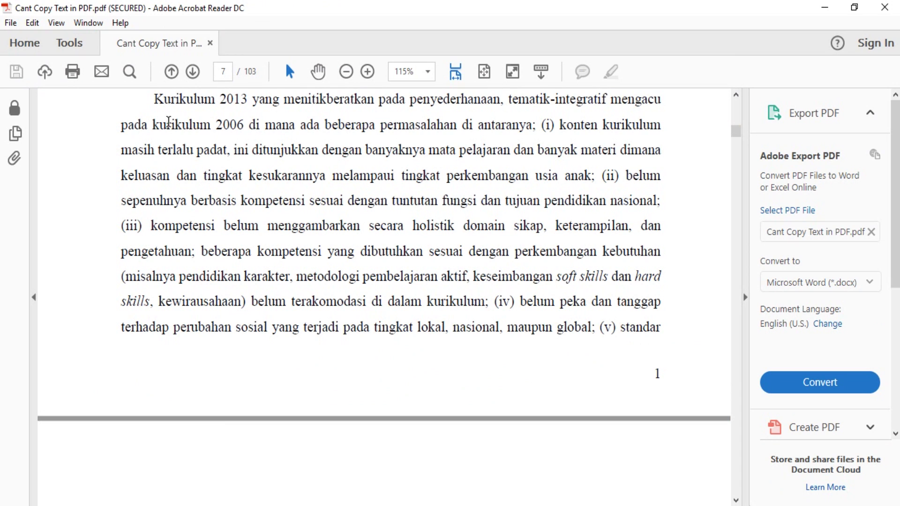
- Select the whole first-page paragraph, then close the secured PDF in Acrobat Reader
left_click_drag(155, 98, 658, 324)
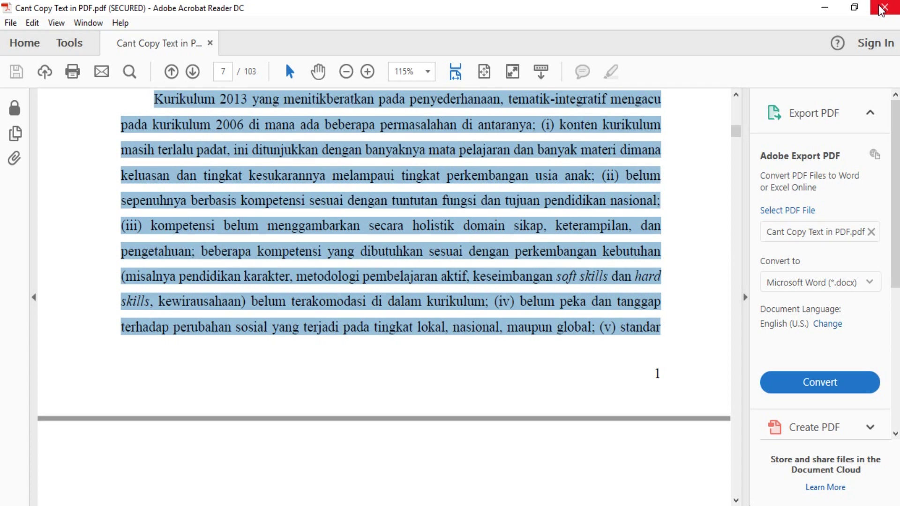
left_click(882, 8)
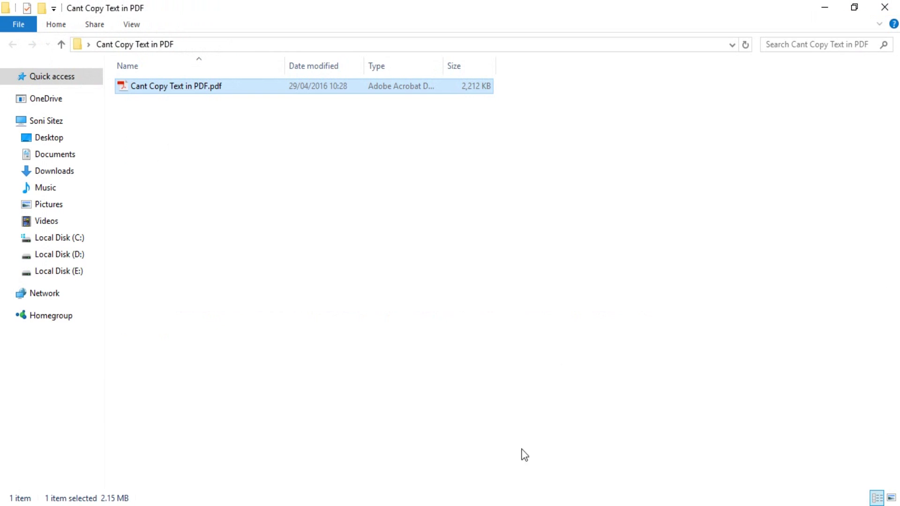
- Copy the smallpdf.com/unlock-pdf address from Notepad and bring up Chrome
key("alt+Tab")
left_click_drag(366, 238, 40, 250)
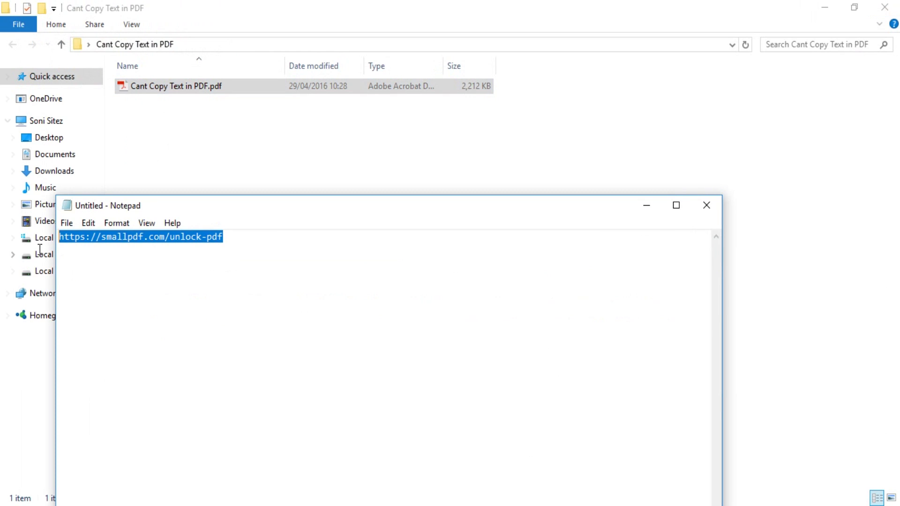
right_click(176, 242)
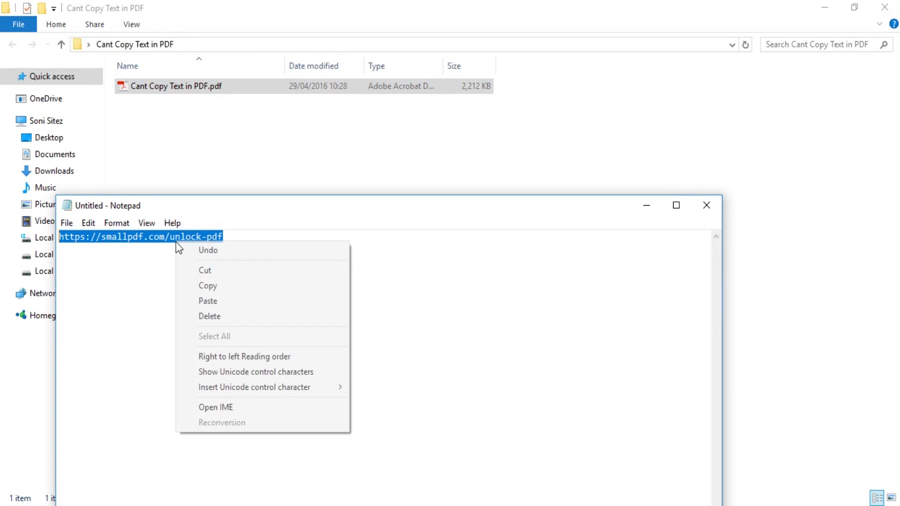
left_click(208, 286)
left_click(676, 205)
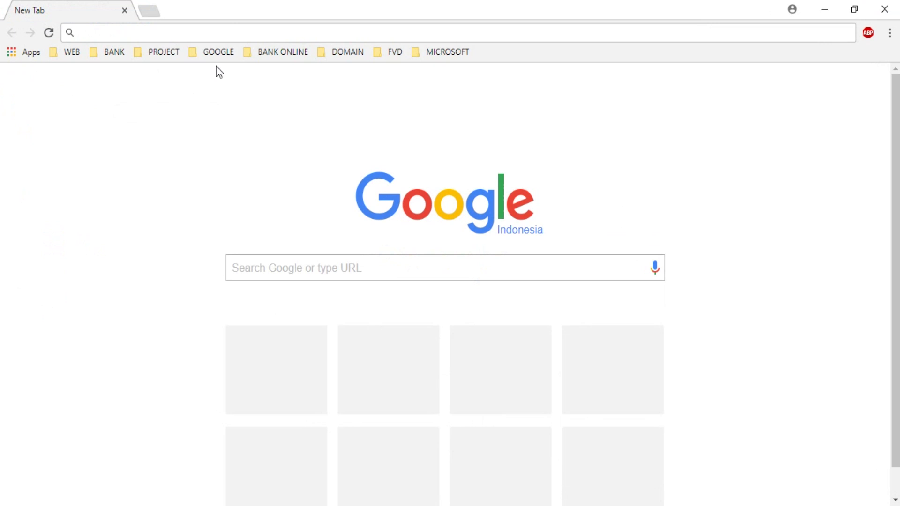
- Paste and load smallpdf.com/unlock-pdf from Chrome's address bar
right_click(201, 33)
left_click(253, 120)
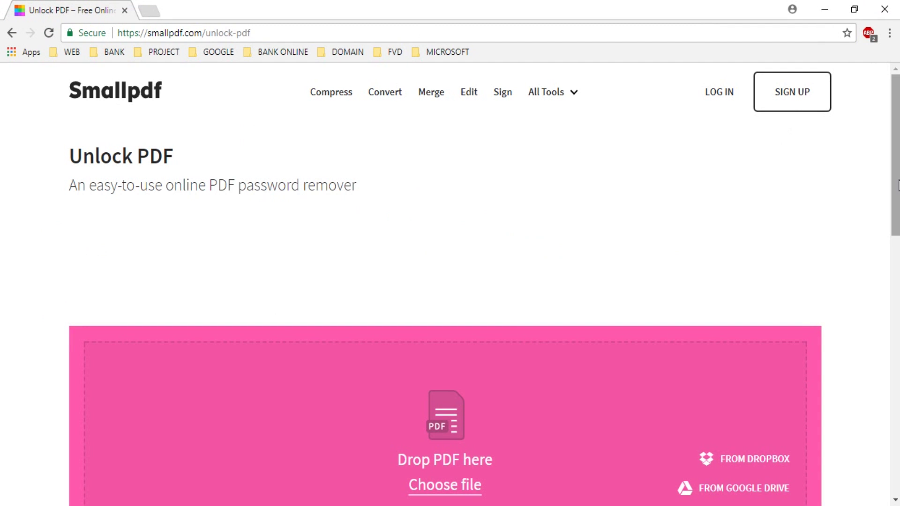
left_click_drag(896, 172, 897, 230)
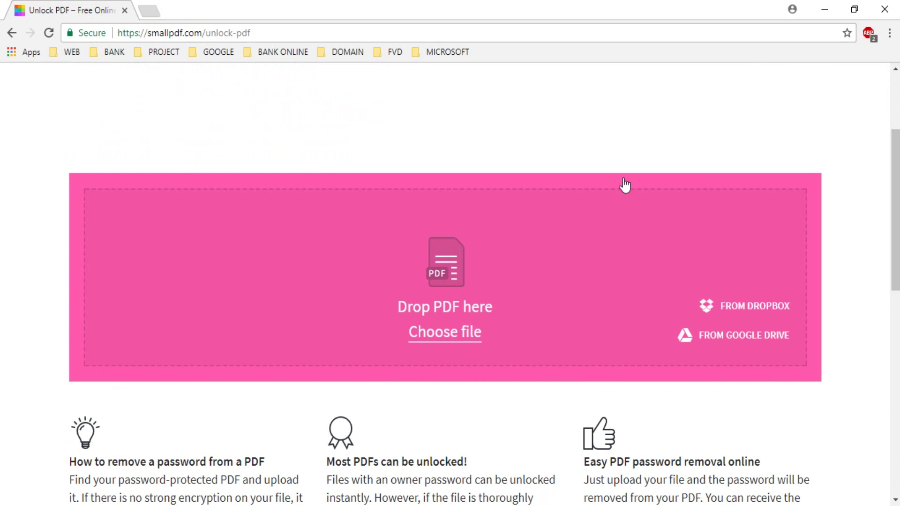
- Upload Cant Copy Text in PDF.pdf from its folder to Smallpdf
left_click(445, 334)
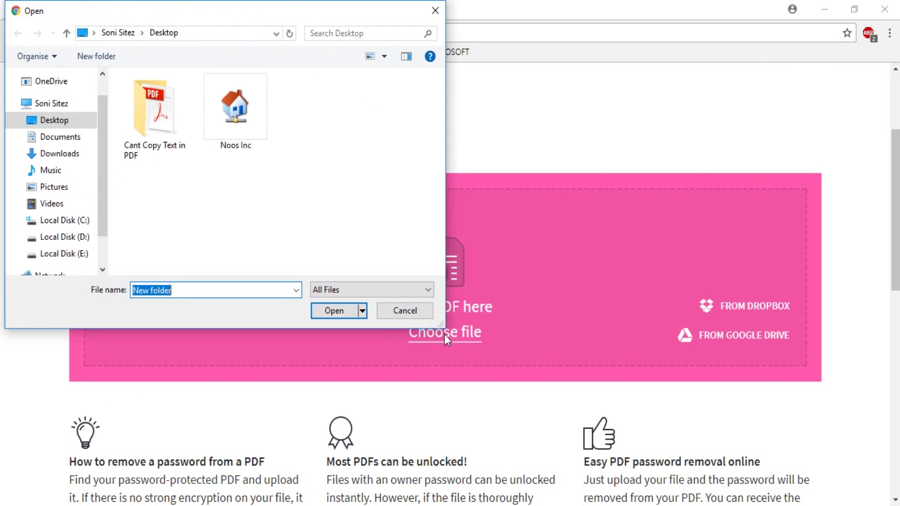
double_click(161, 129)
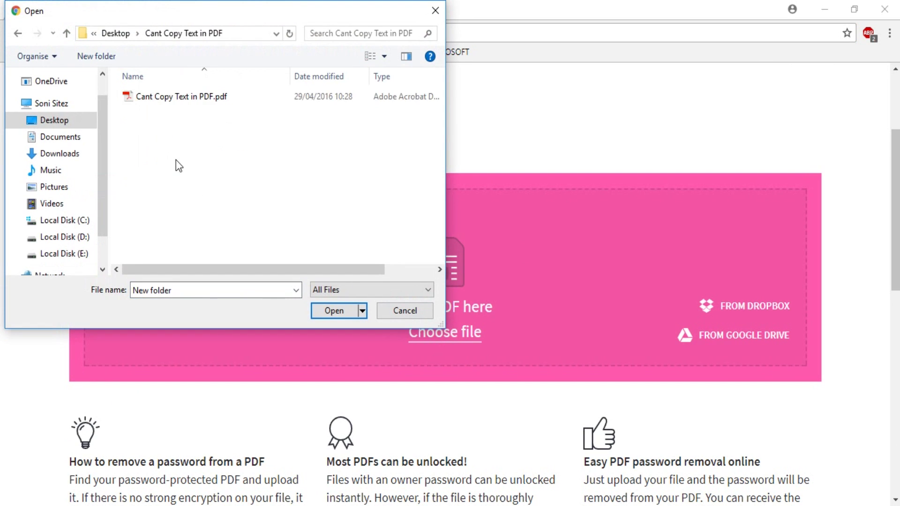
left_click(170, 100)
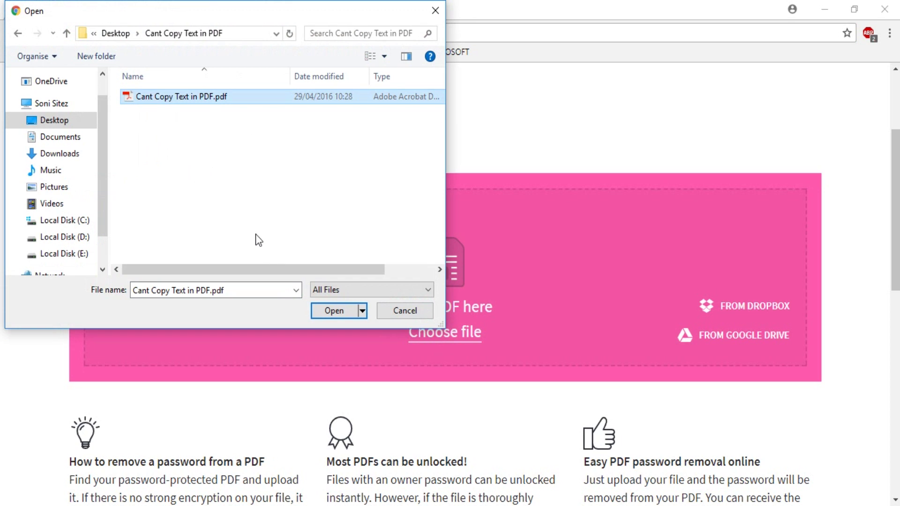
left_click(320, 312)
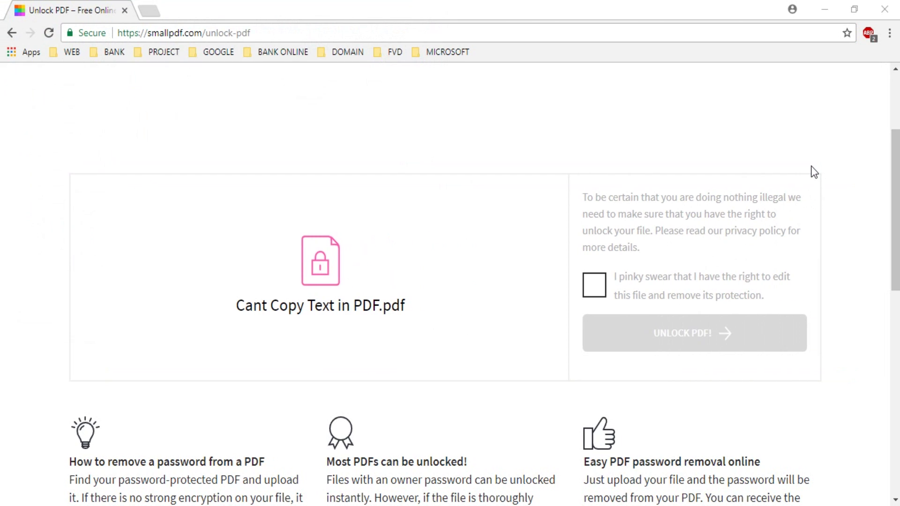
- Tick the 'I pinky swear' rights checkbox and unlock the PDF
left_click(597, 289)
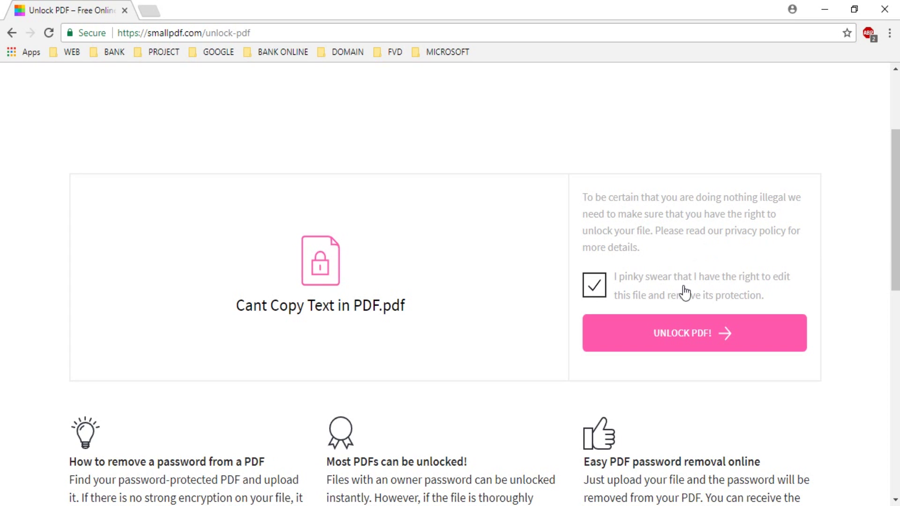
left_click(696, 343)
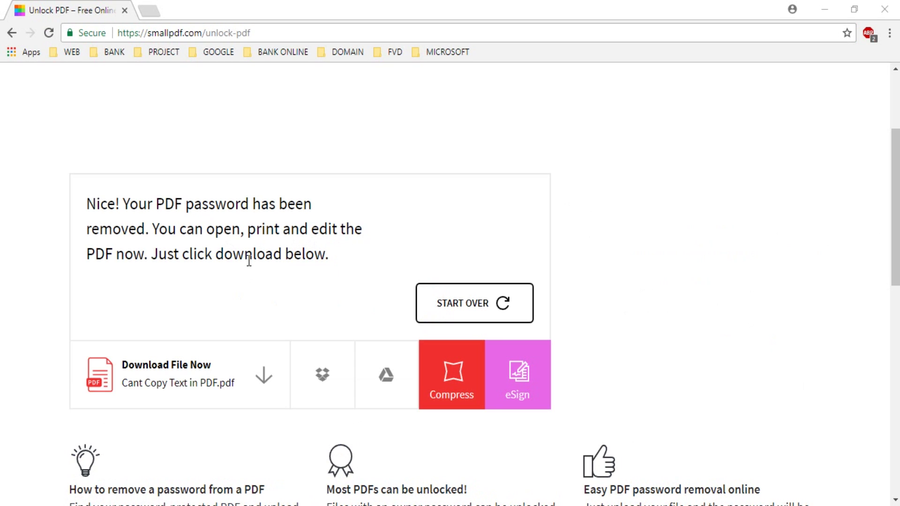
- Download the unlocked PDF, then show it in its folder from Chrome's Downloads list
left_click(265, 371)
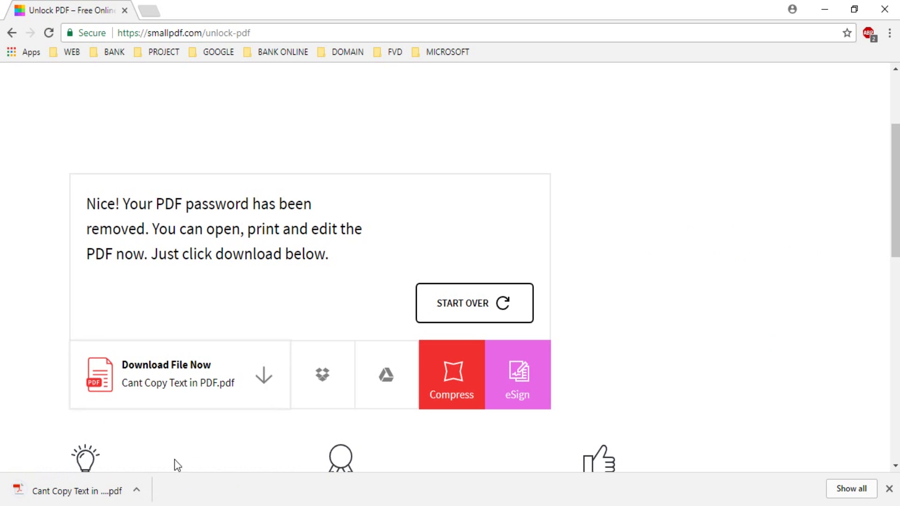
left_click(138, 493)
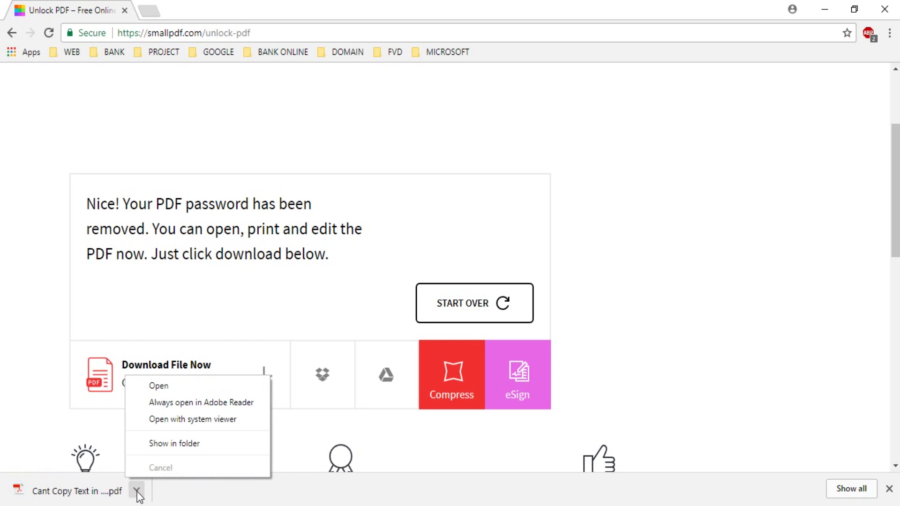
left_click(158, 387)
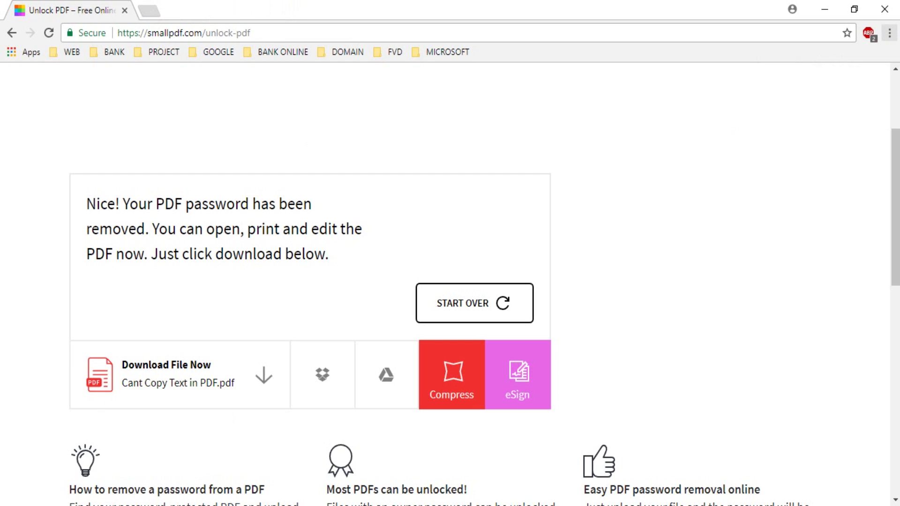
left_click(890, 33)
left_click(820, 125)
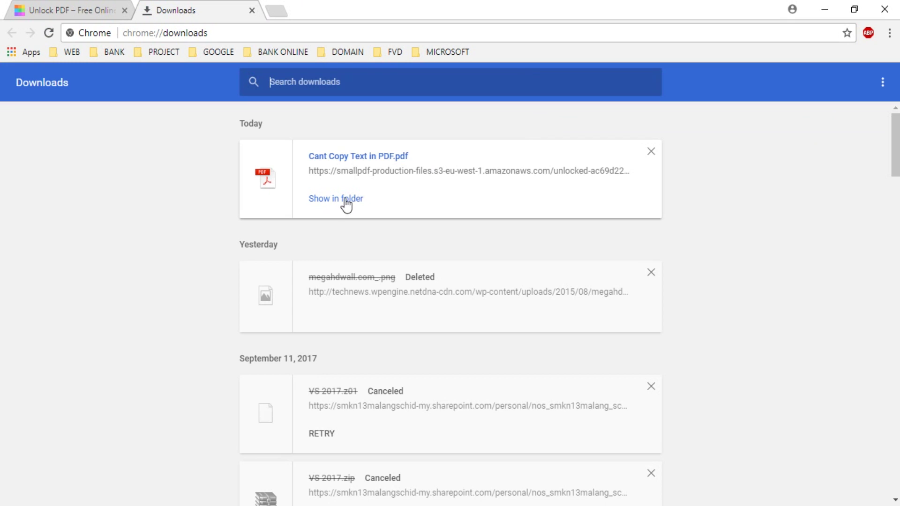
left_click(345, 202)
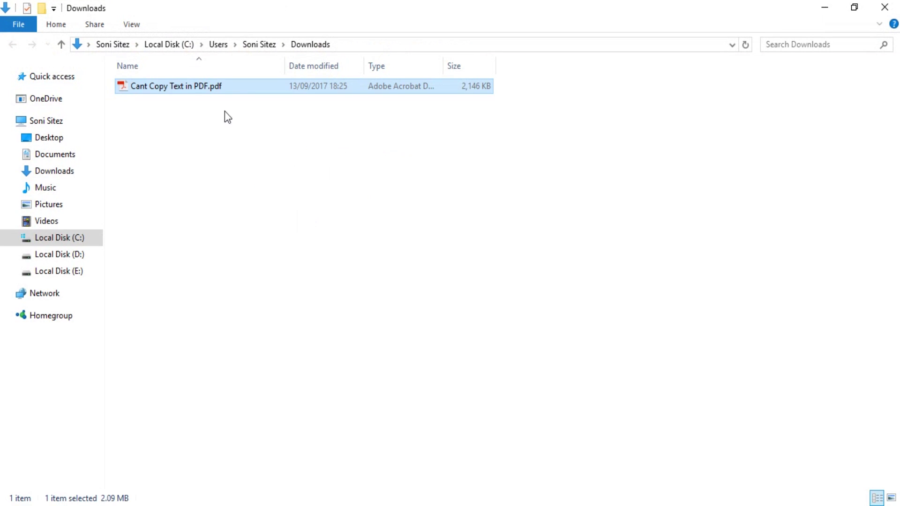
- Open the unlocked PDF, zoom in, and copy the paragraph beginning Pelaksanaan
double_click(180, 92)
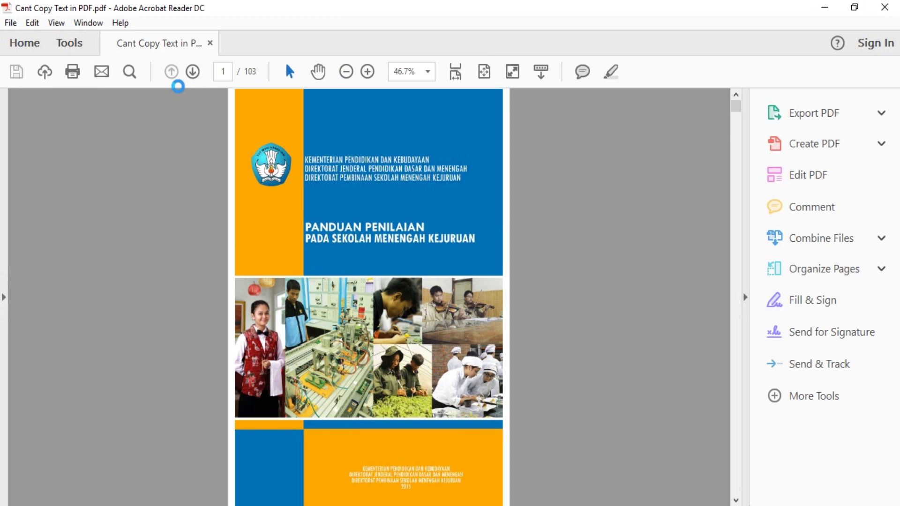
left_click_drag(737, 105, 741, 139)
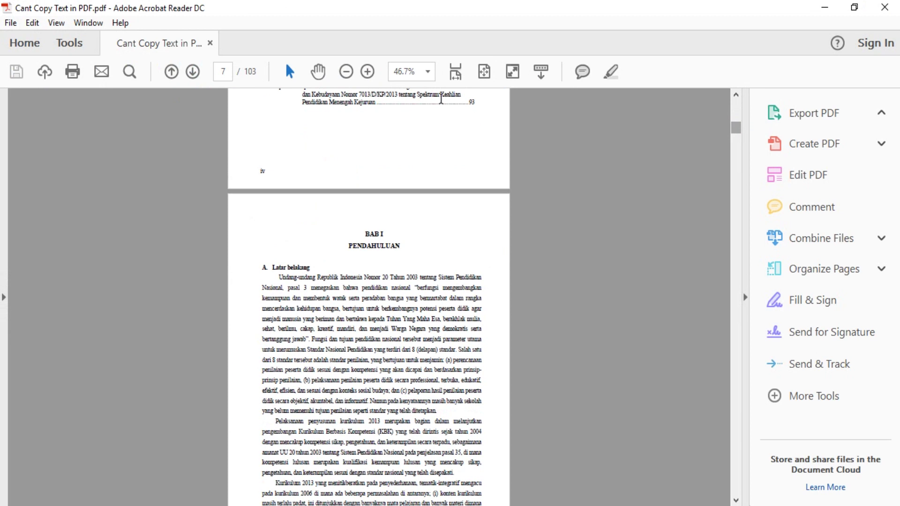
left_click(367, 71)
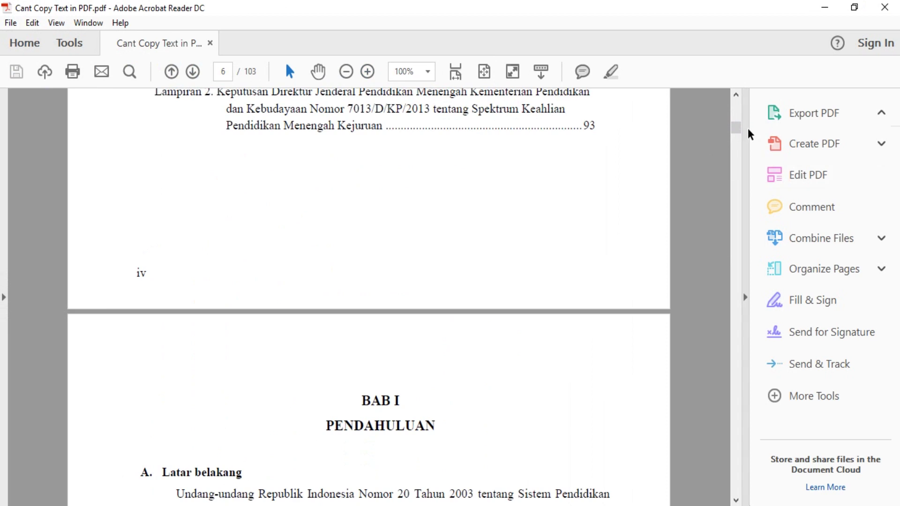
left_click_drag(737, 128, 737, 129)
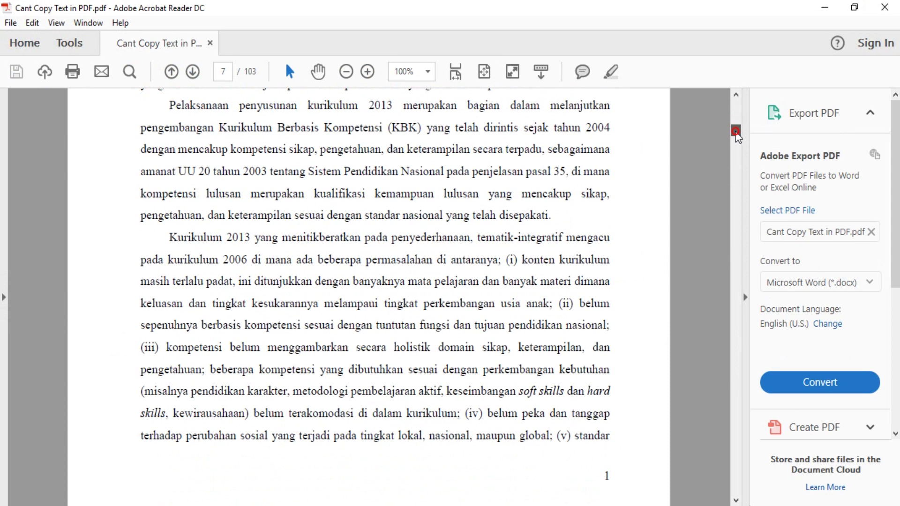
left_click_drag(169, 105, 548, 210)
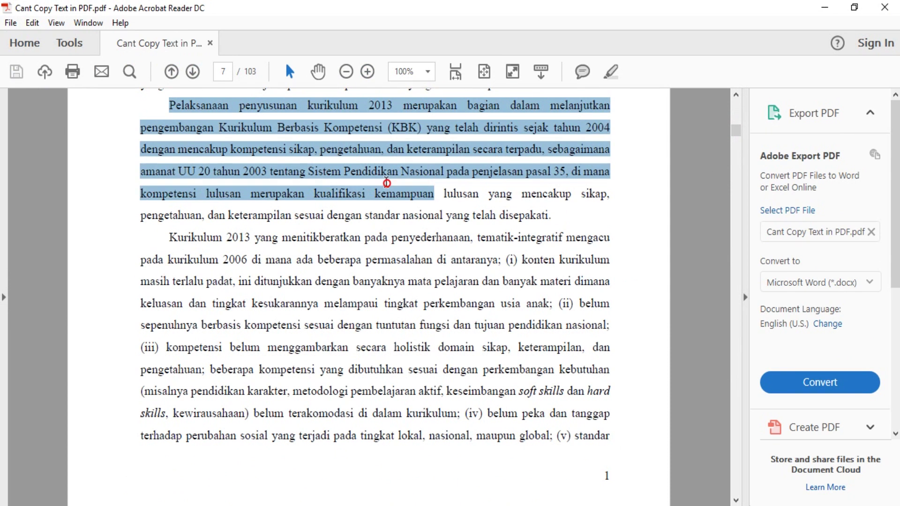
right_click(468, 151)
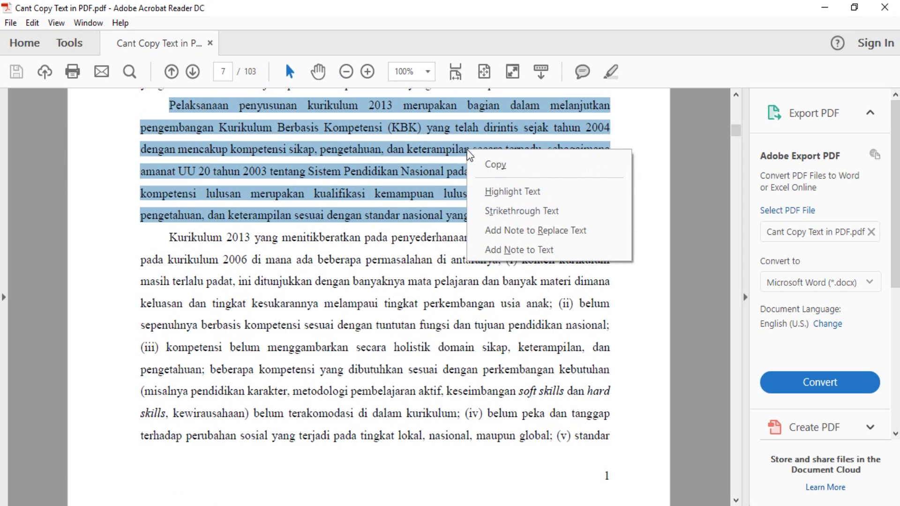
left_click(485, 165)
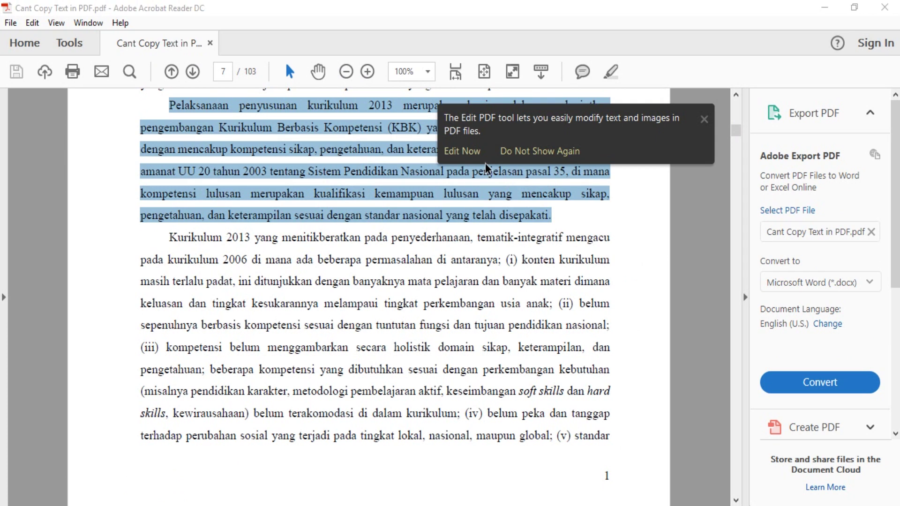
- Launch Notepad via Win+R, paste the Pelaksanaan paragraph, and select the pasted text
key("super+r")
key("Return")
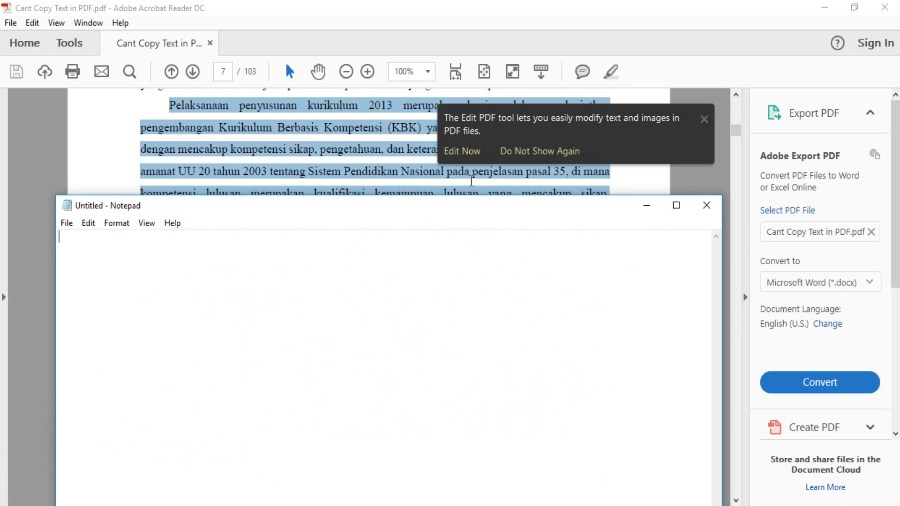
key("ctrl+v")
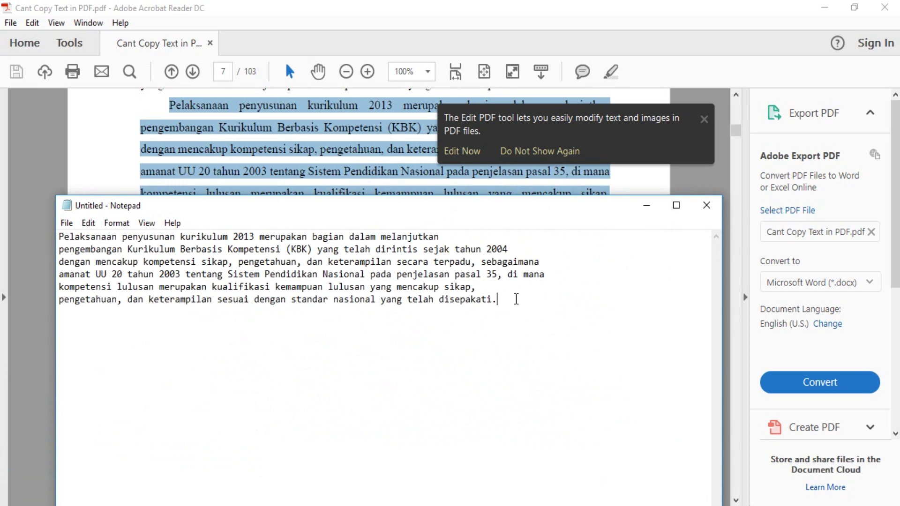
left_click_drag(516, 299, 37, 222)
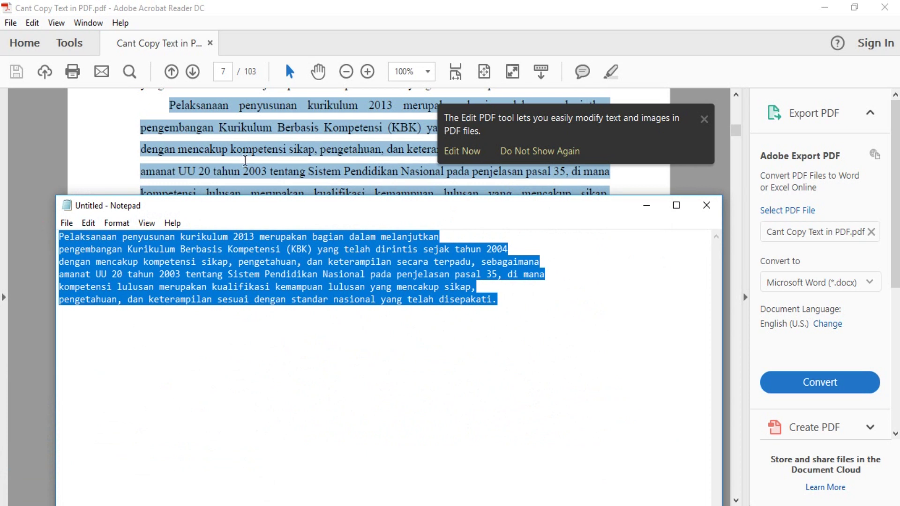
right_click(248, 160)
- Confirm the unlocked PDF shows No Security and Content Copying Allowed, then quit Acrobat Reader
key("Escape")
left_click(11, 23)
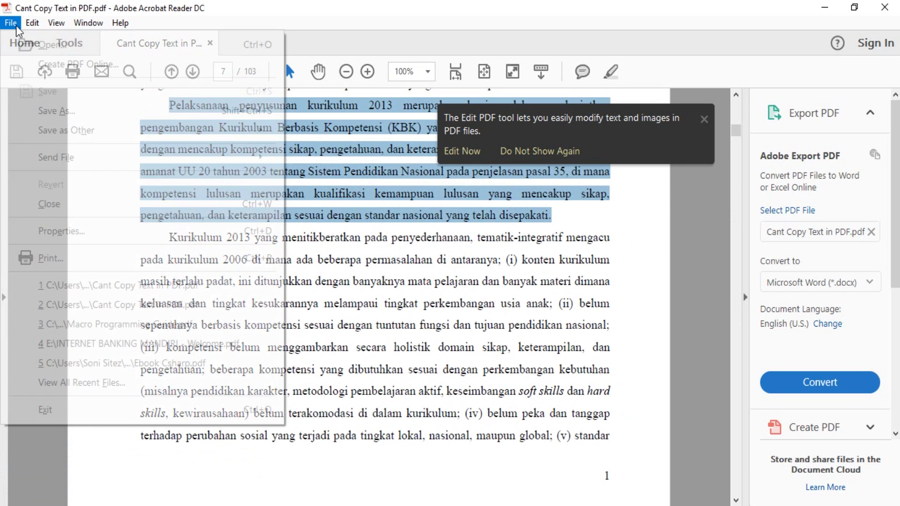
left_click(88, 231)
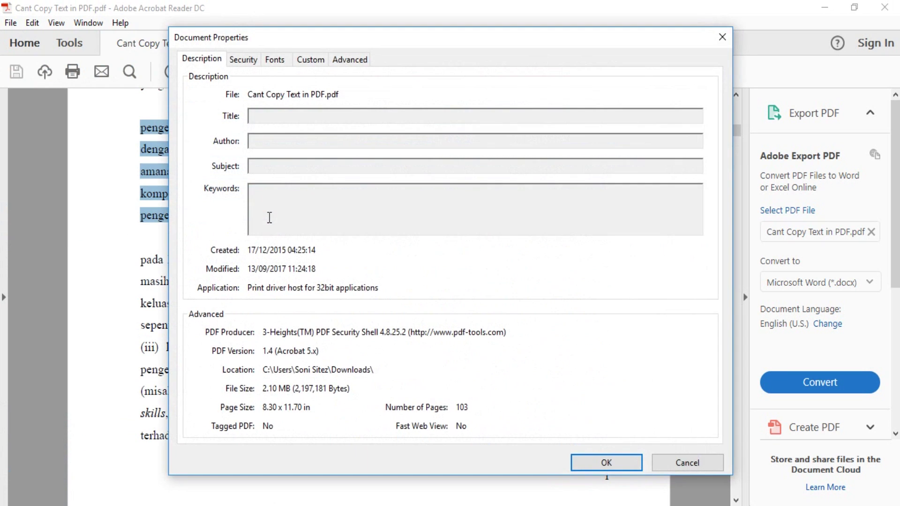
left_click(244, 59)
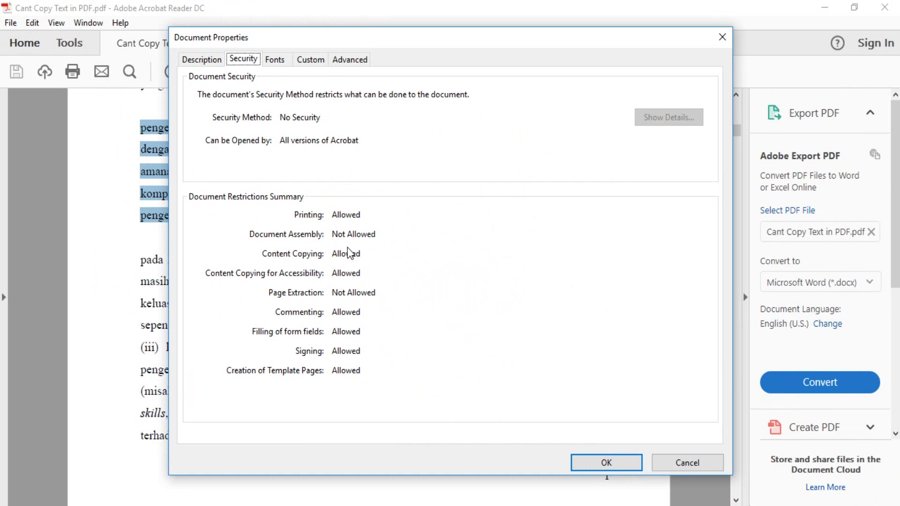
left_click(676, 463)
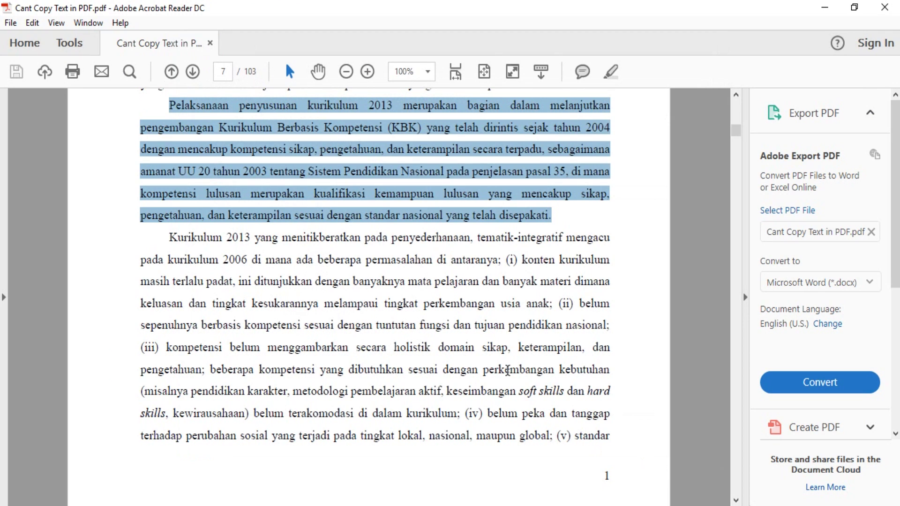
left_click(885, 8)
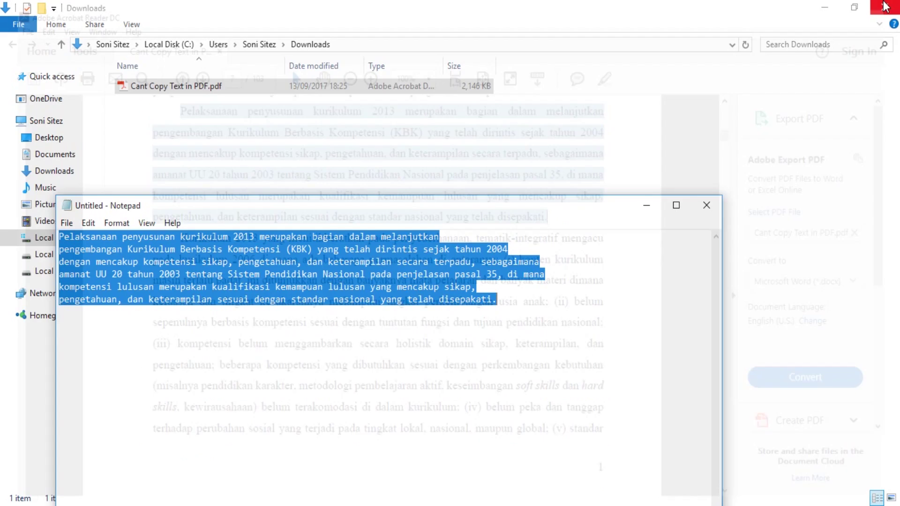